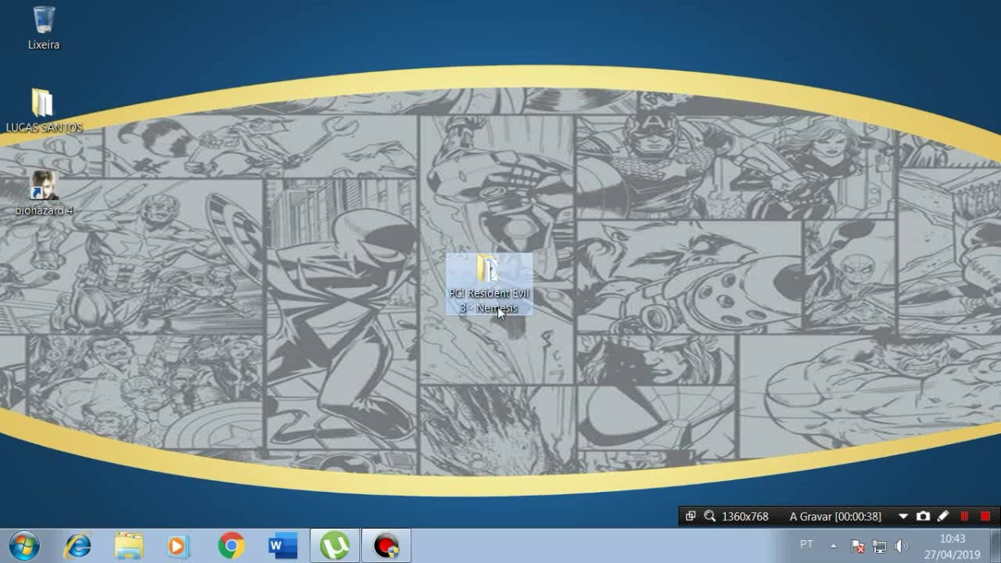
Open the "PC! Resident Evil 3 - Nemesis" folder on the desktop.
click(487, 278)
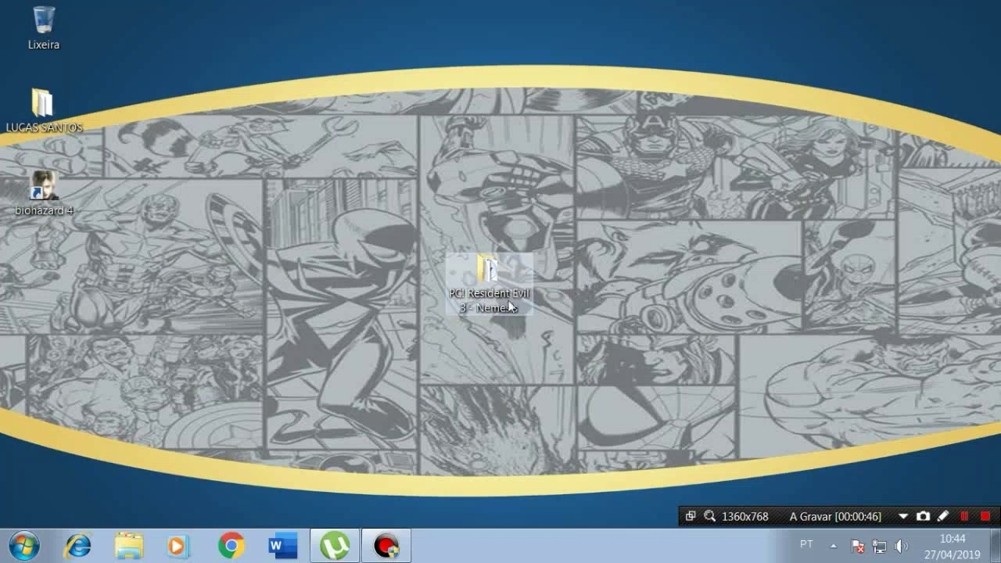
click(611, 271)
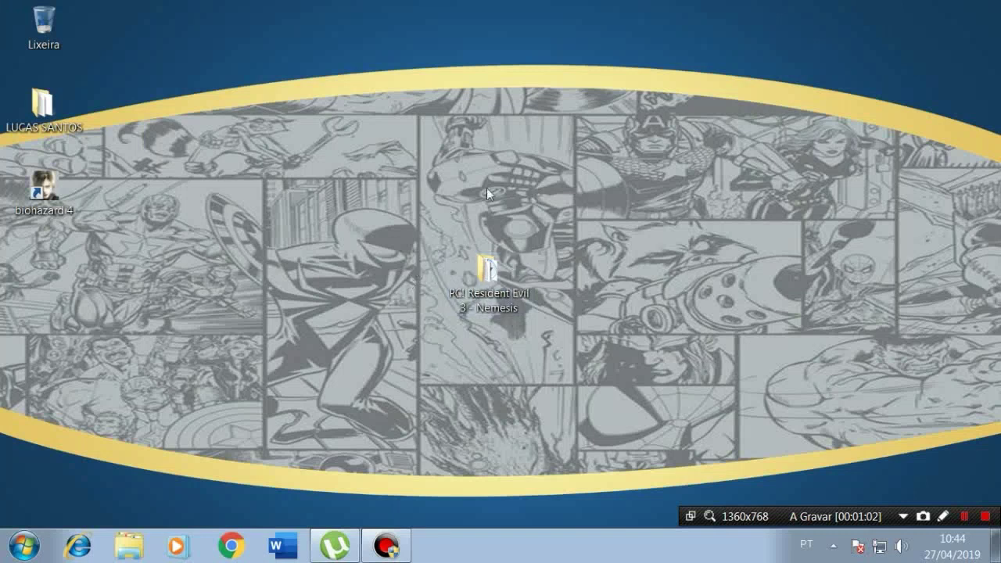
mouse_move(484, 289)
double_click(504, 297)
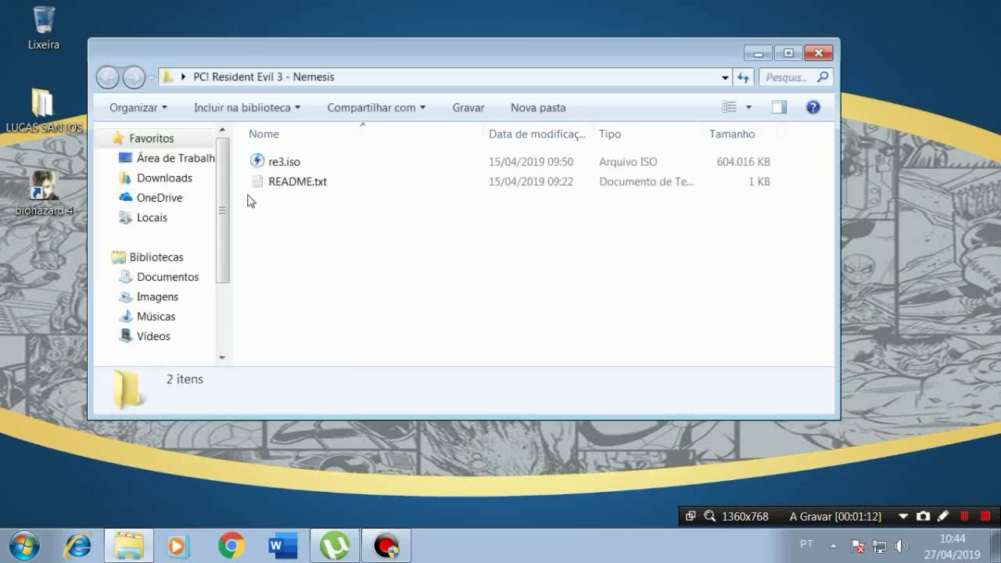
click(329, 161)
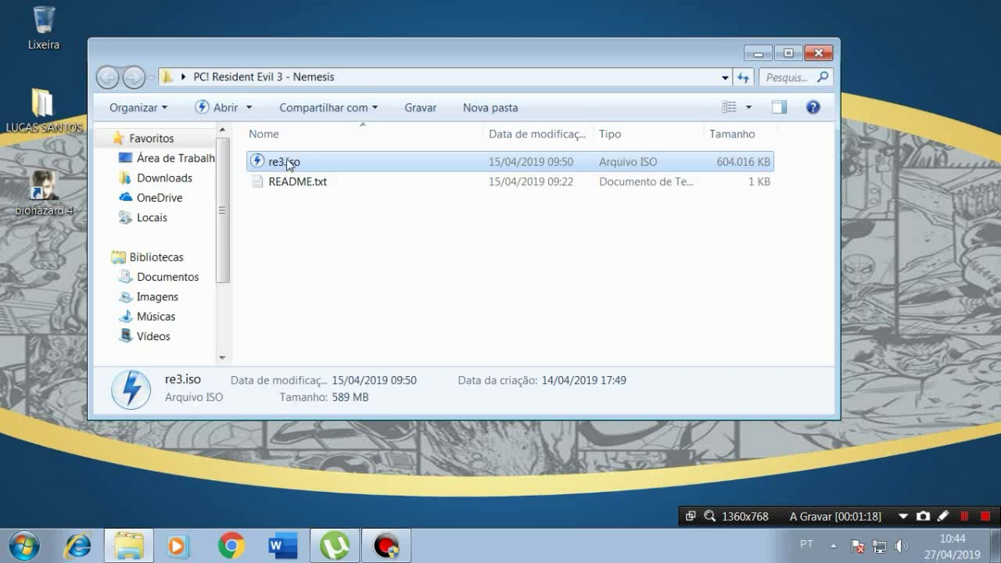
click(374, 244)
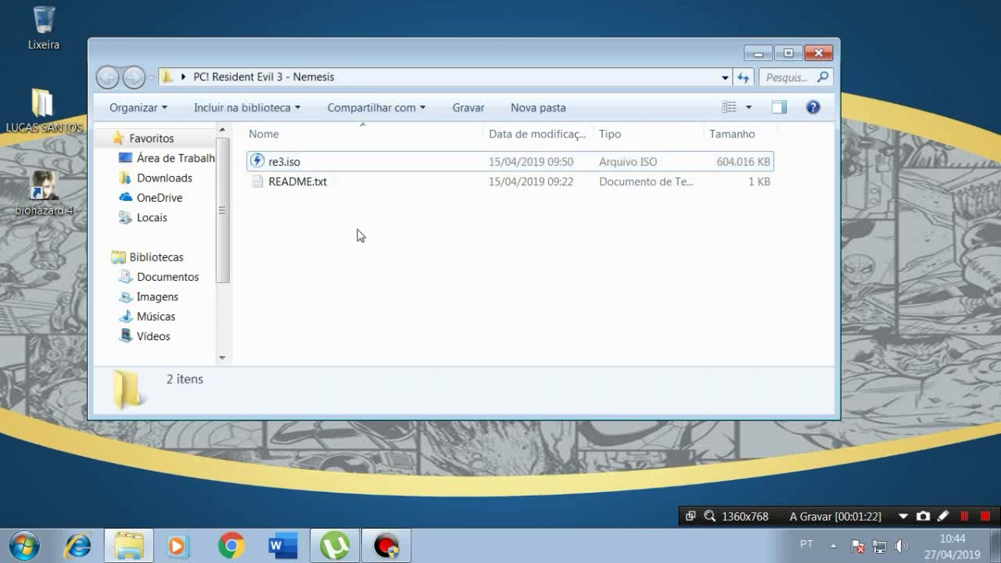
click(260, 163)
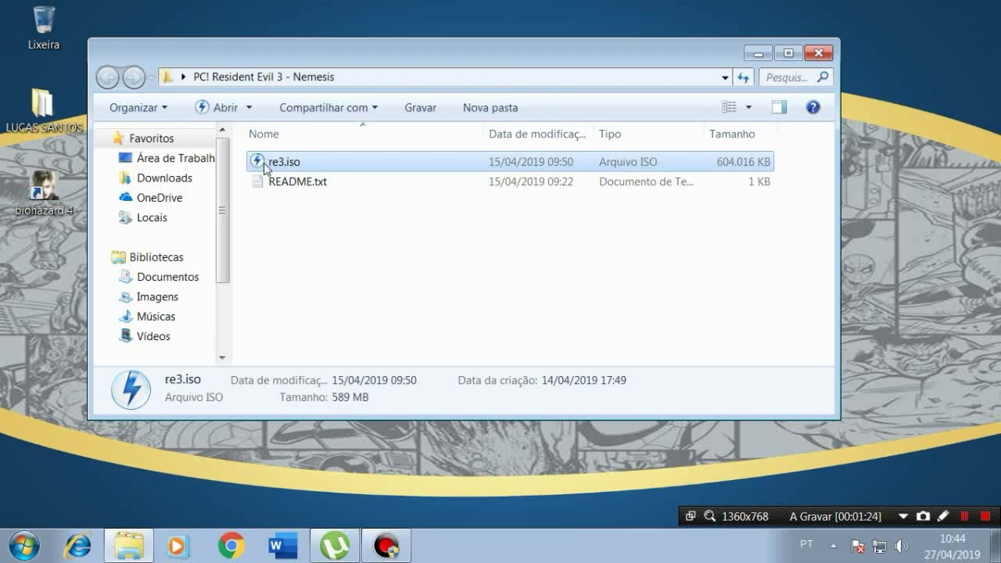
right_click(268, 162)
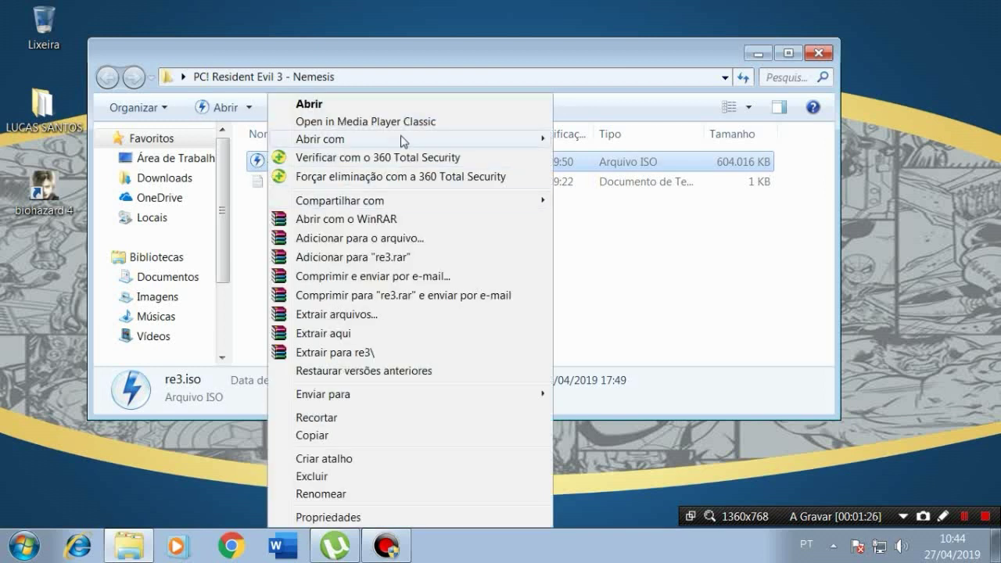
mouse_move(404, 140)
click(603, 262)
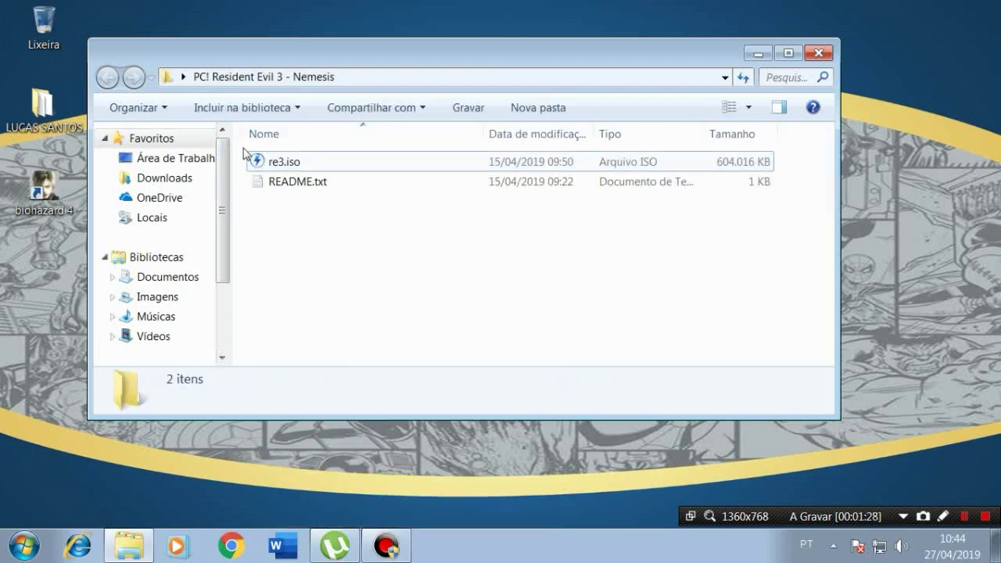
click(264, 162)
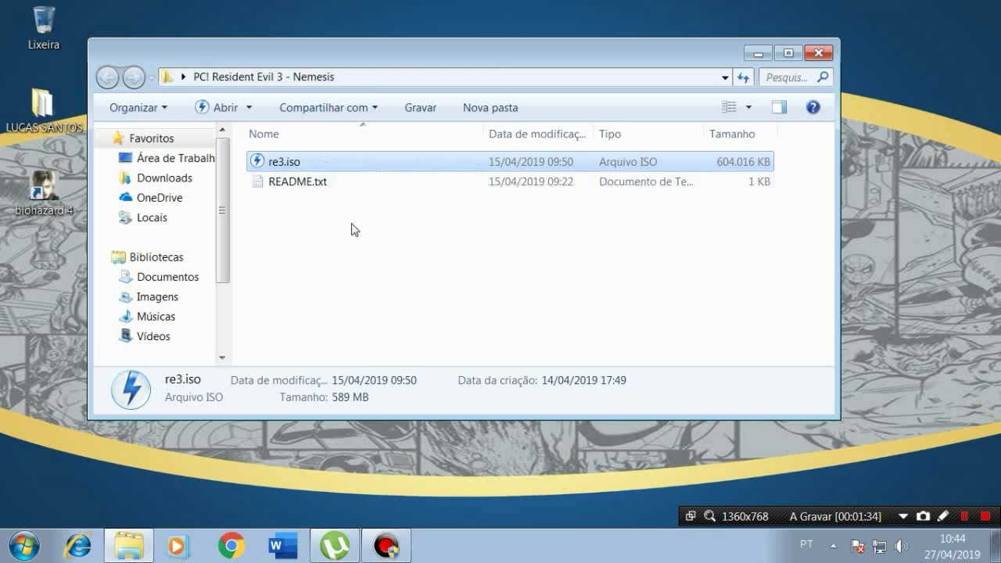
right_click(344, 163)
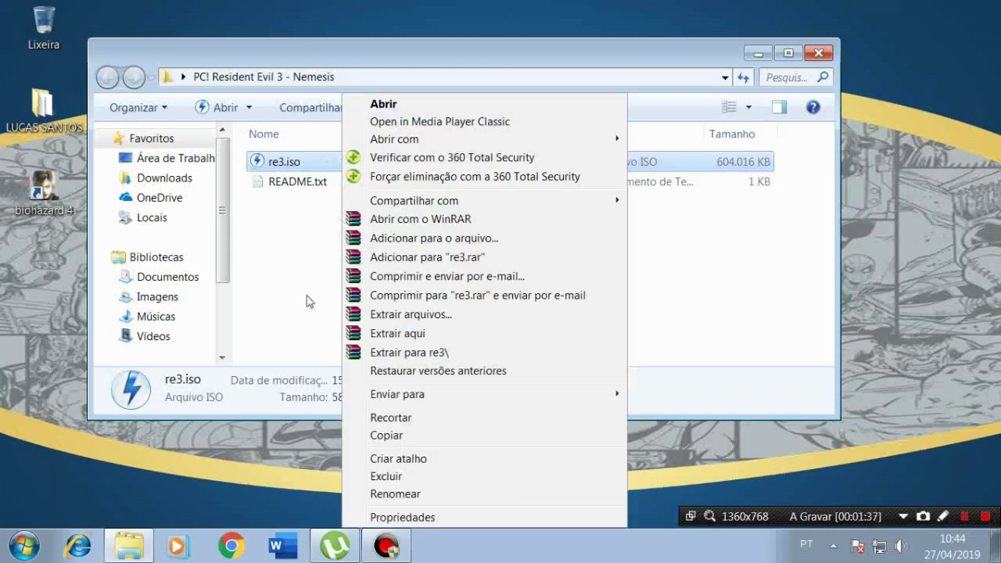
click(284, 228)
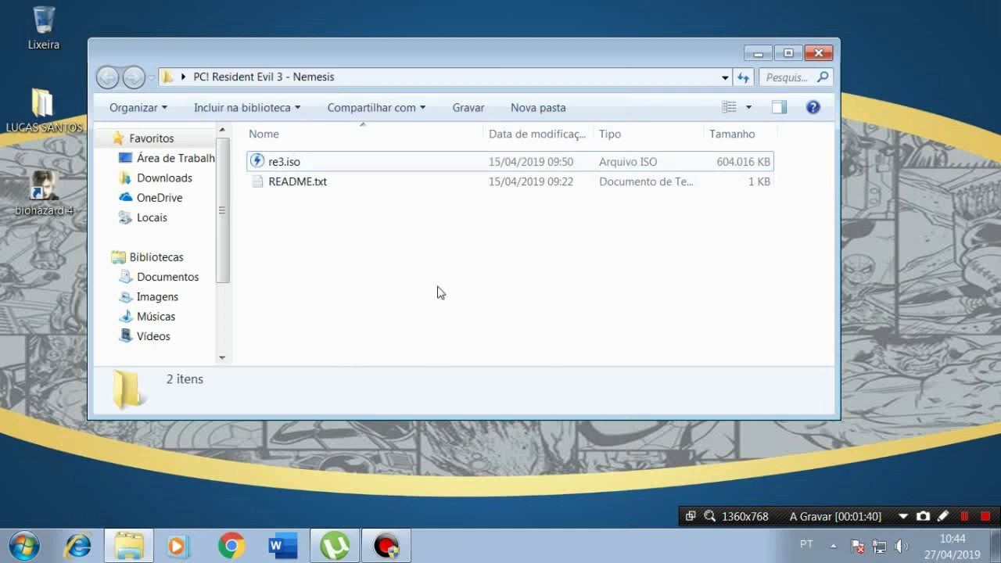
Mount re3.iso as a virtual disc, then dismiss the AutoPlay prompt and close the folder window.
click(328, 167)
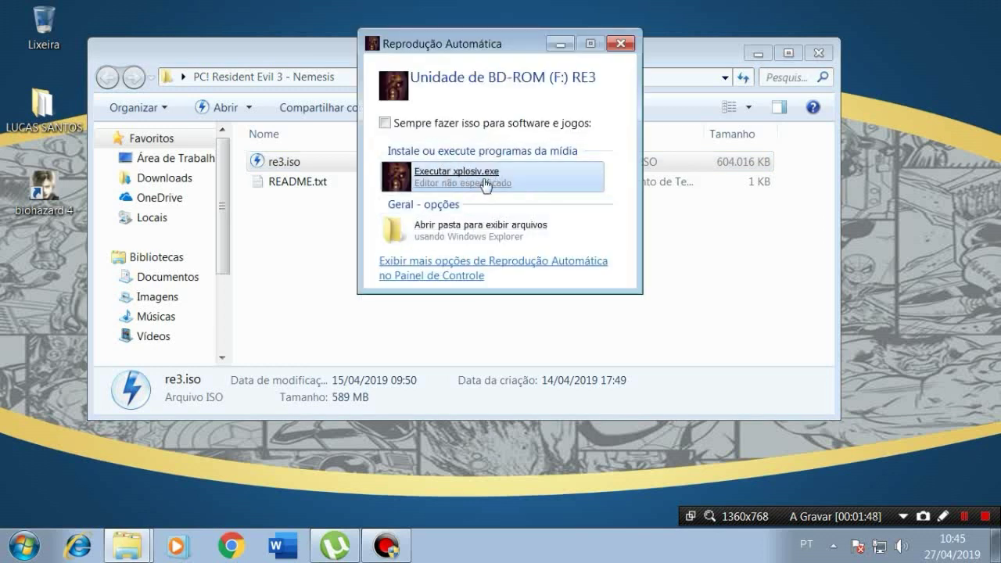
click(621, 44)
click(817, 53)
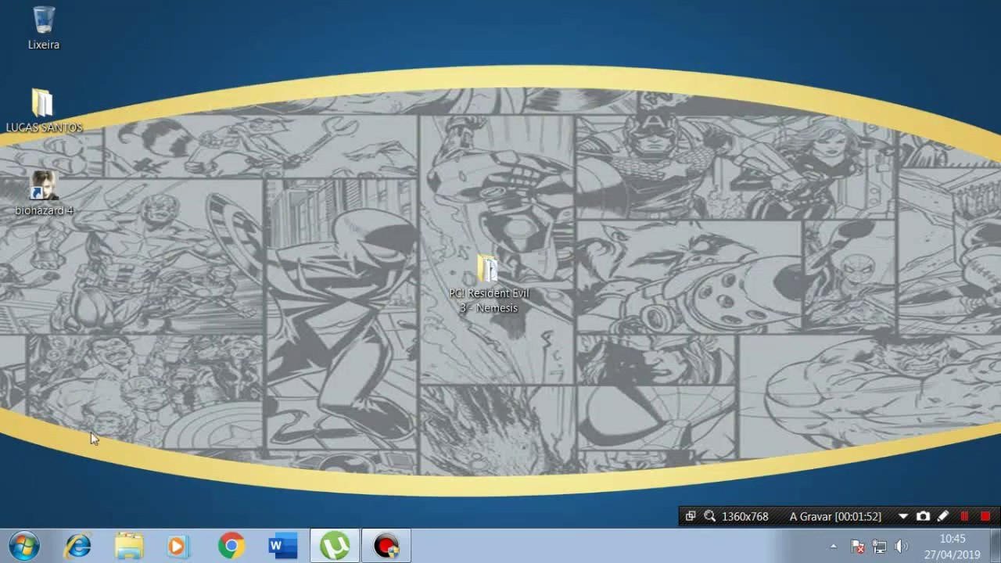
Browse to the mounted BD-ROM drive (F:) RE3 in Computer and find its setup files.
click(23, 546)
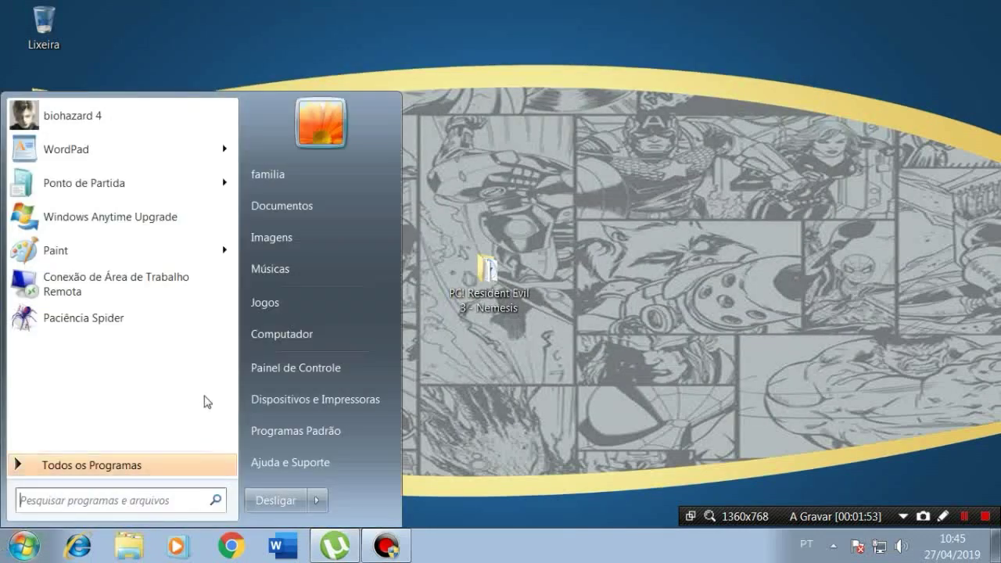
click(284, 340)
click(575, 258)
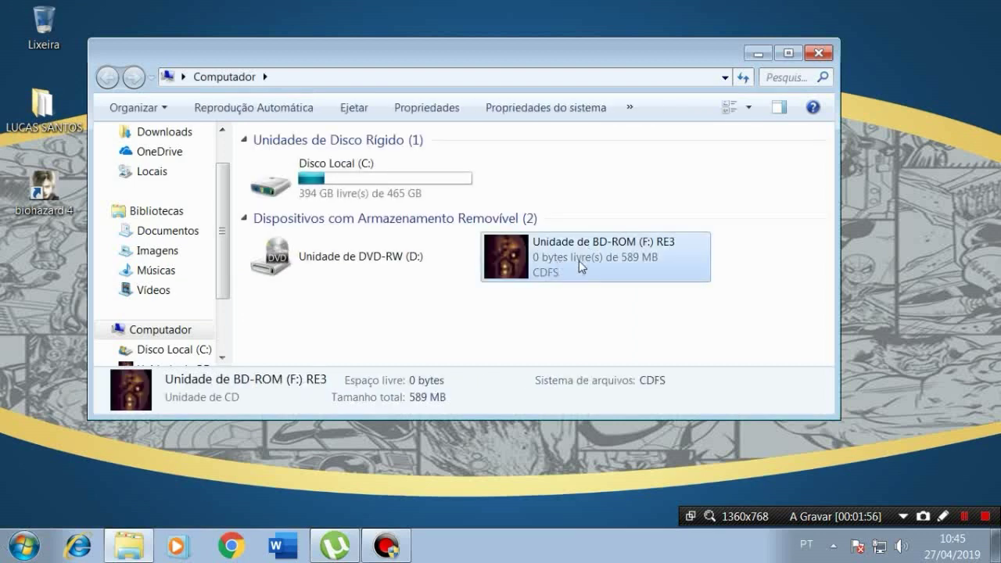
right_click(567, 262)
click(610, 266)
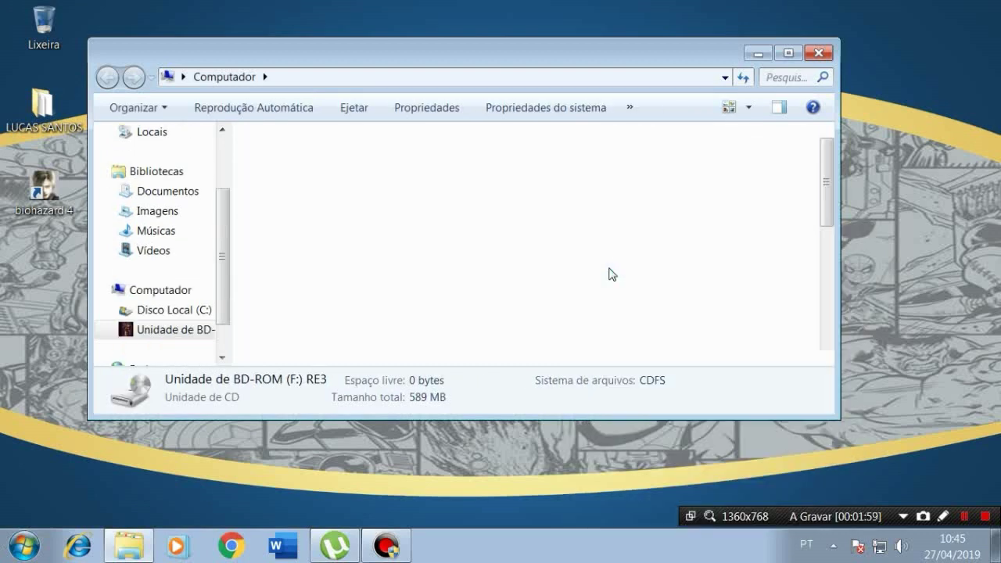
scroll(737, 190, down, 10)
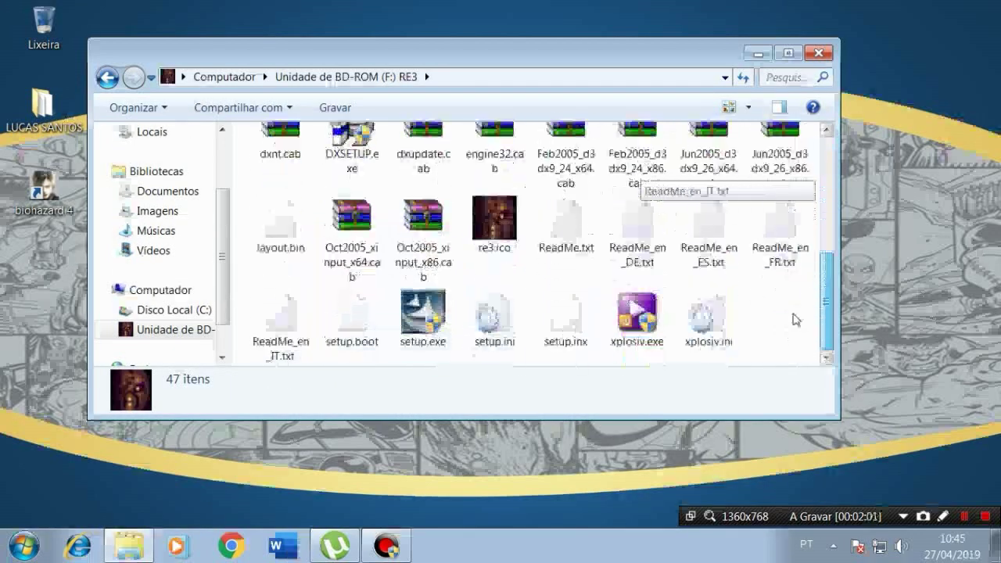
Run setup.exe as administrator and accept the Resident Evil 3 license agreement.
click(429, 343)
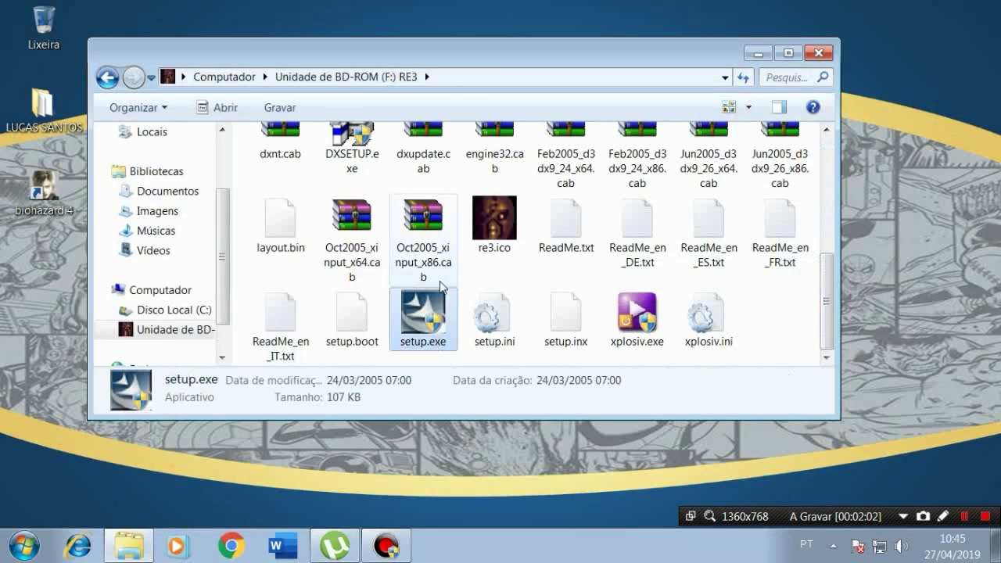
right_click(418, 309)
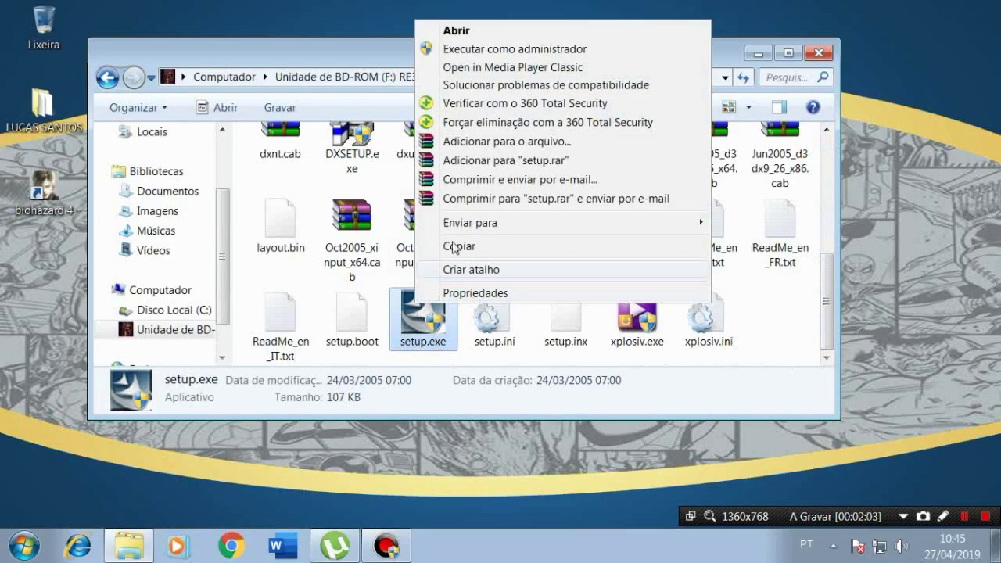
click(475, 52)
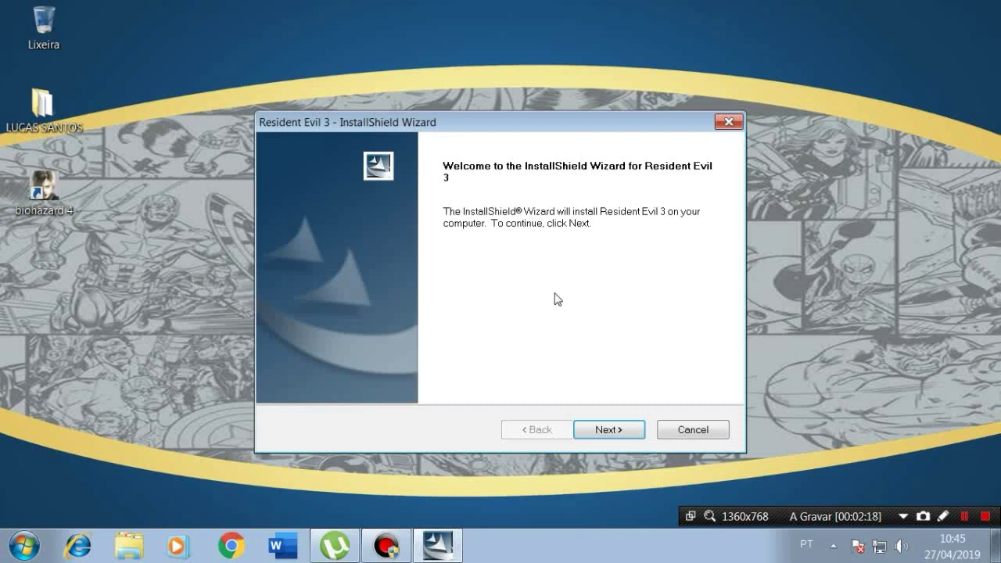
click(613, 431)
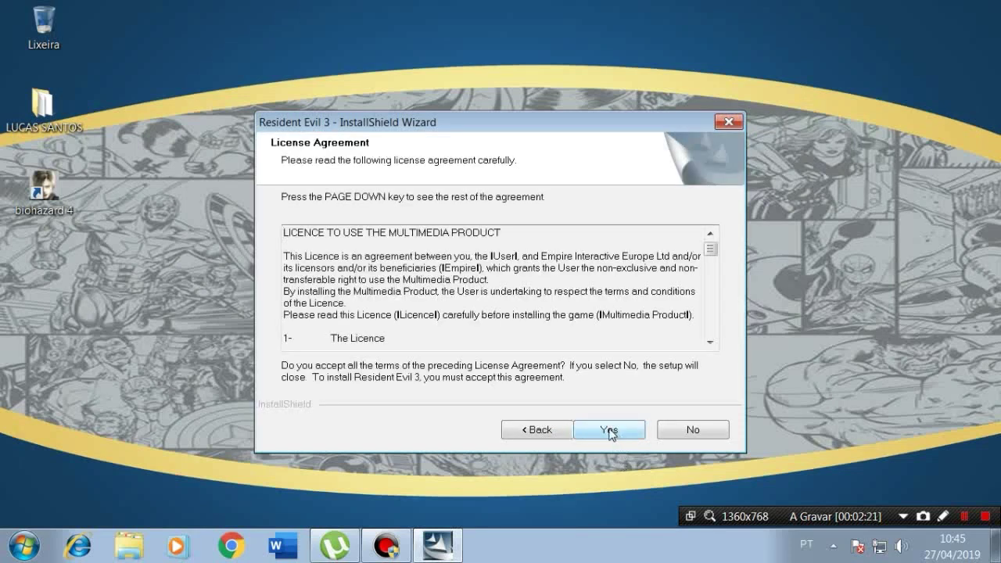
click(610, 431)
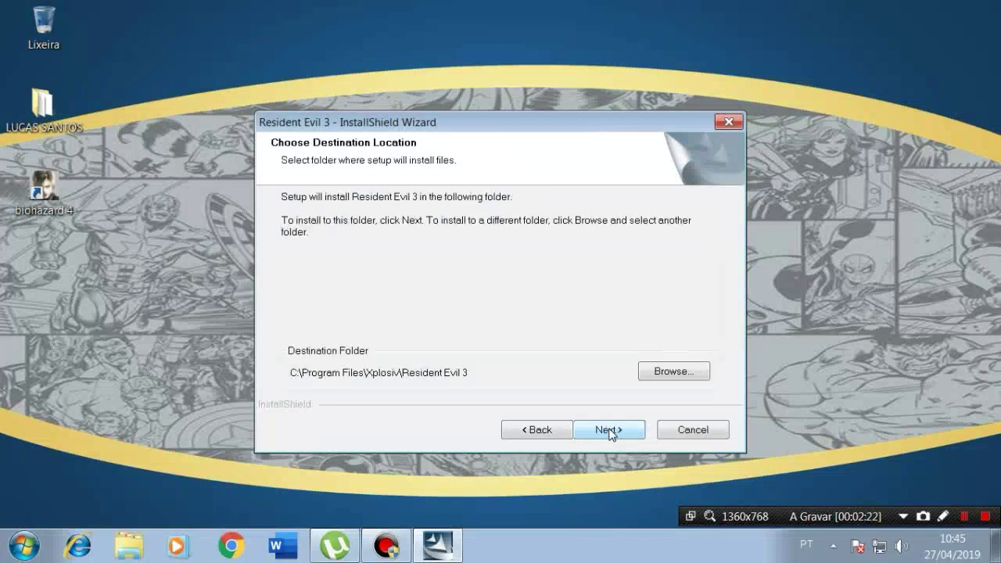
Change the installation folder to C:\Program Files\Resident Evil 3 by removing the Xplosiv subfolder from the path.
click(660, 374)
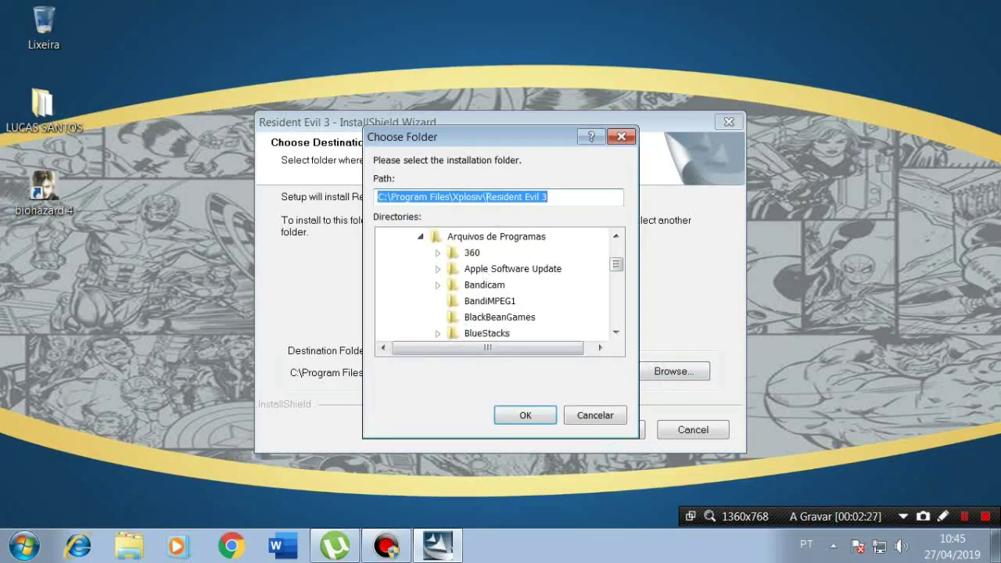
click(483, 196)
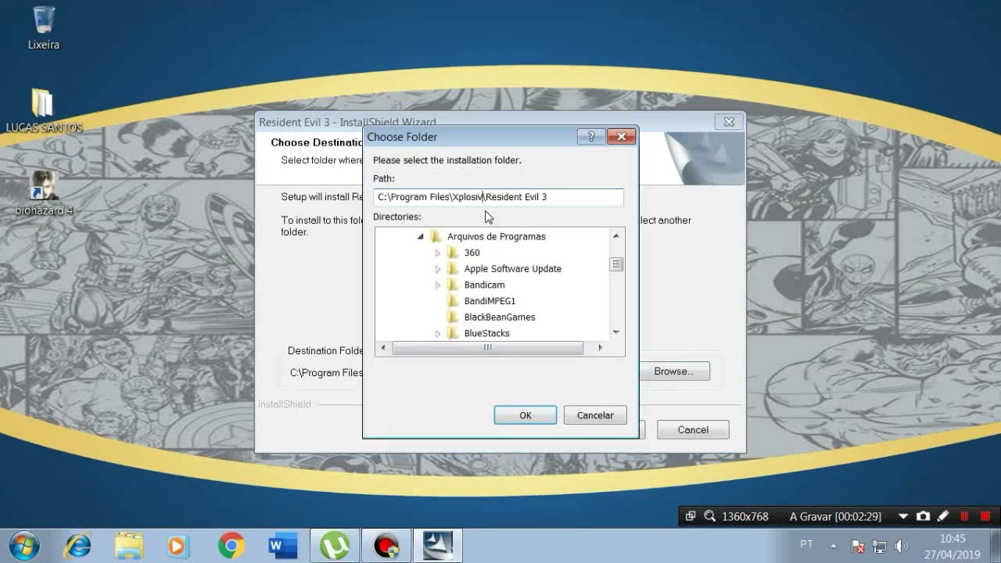
key(BackSpace)
key(BackSpace)
key(BackSpace)
key(BackSpace)
key(BackSpace)
key(BackSpace)
key(BackSpace)
key(BackSpace)
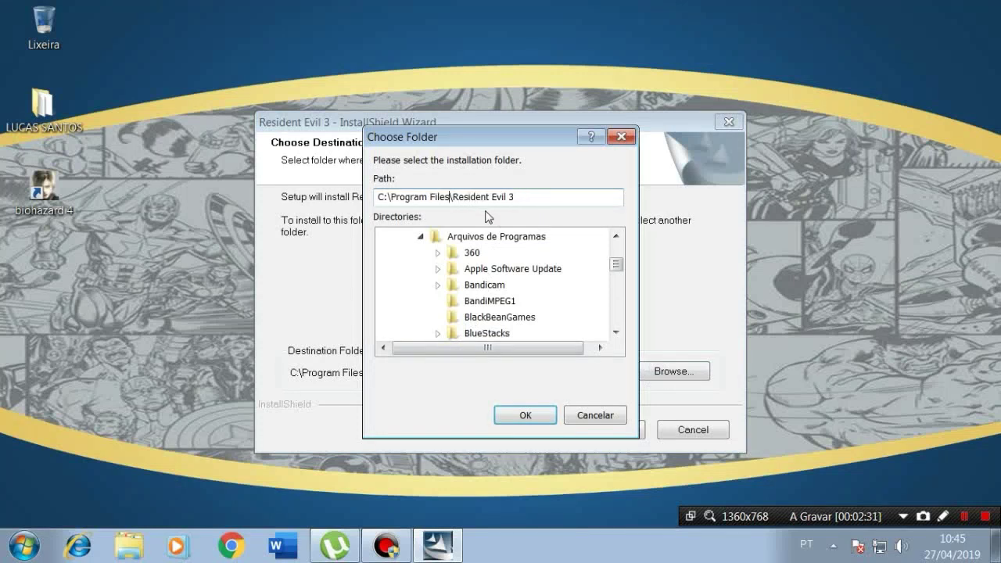
drag(515, 196, 379, 197)
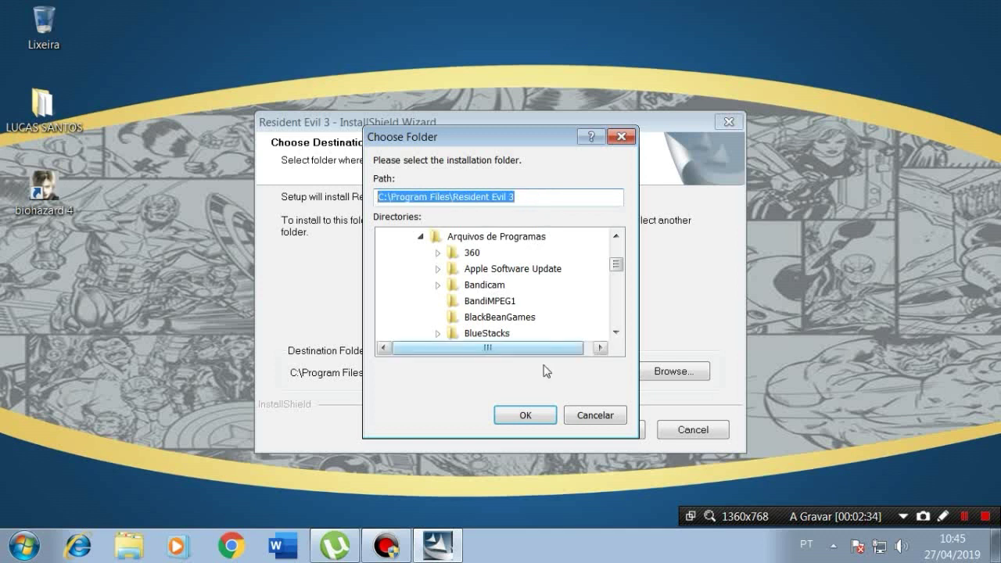
click(528, 415)
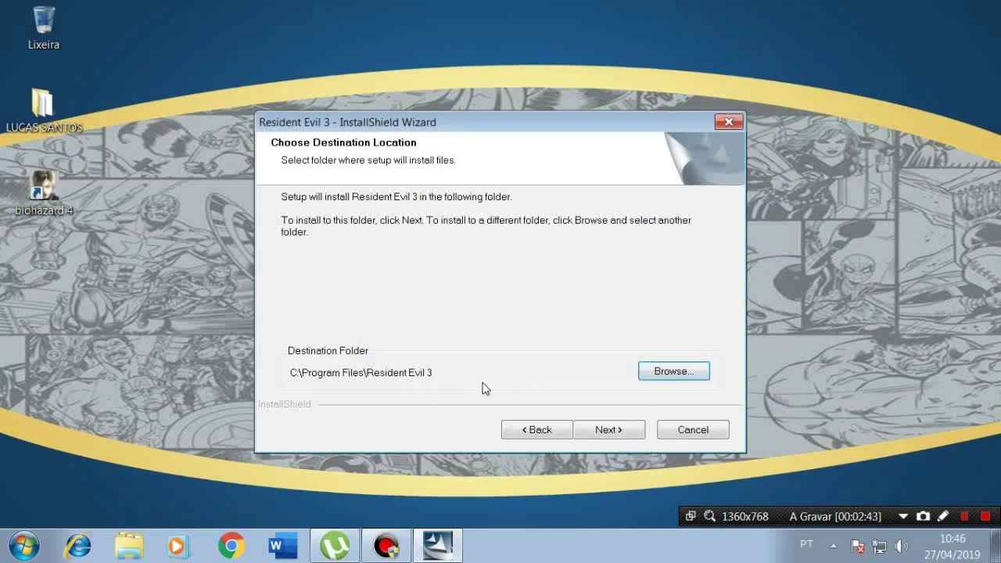
Install Resident Evil 3 to the chosen folder, finish the wizard and accept the DirectX driver update.
click(606, 430)
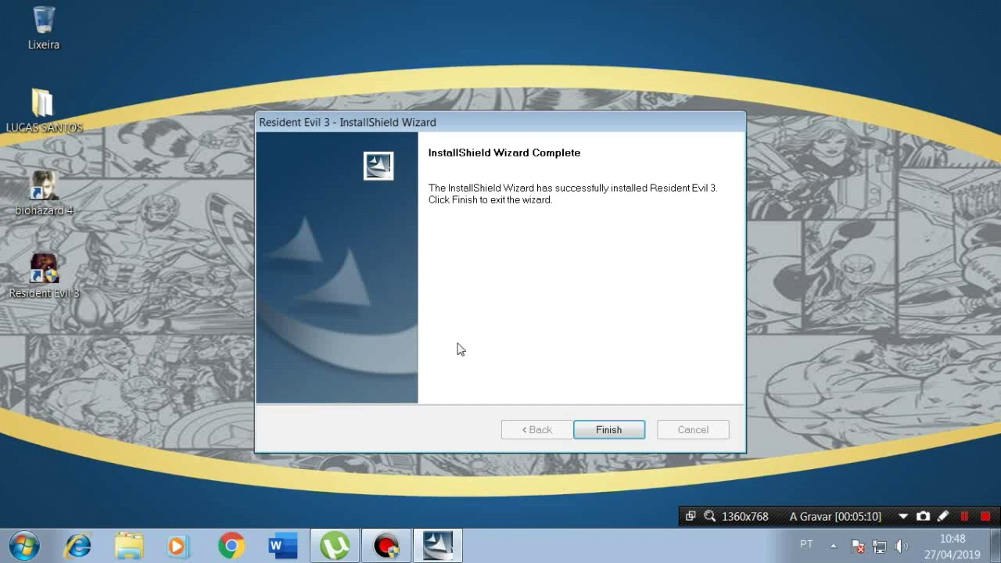
click(629, 430)
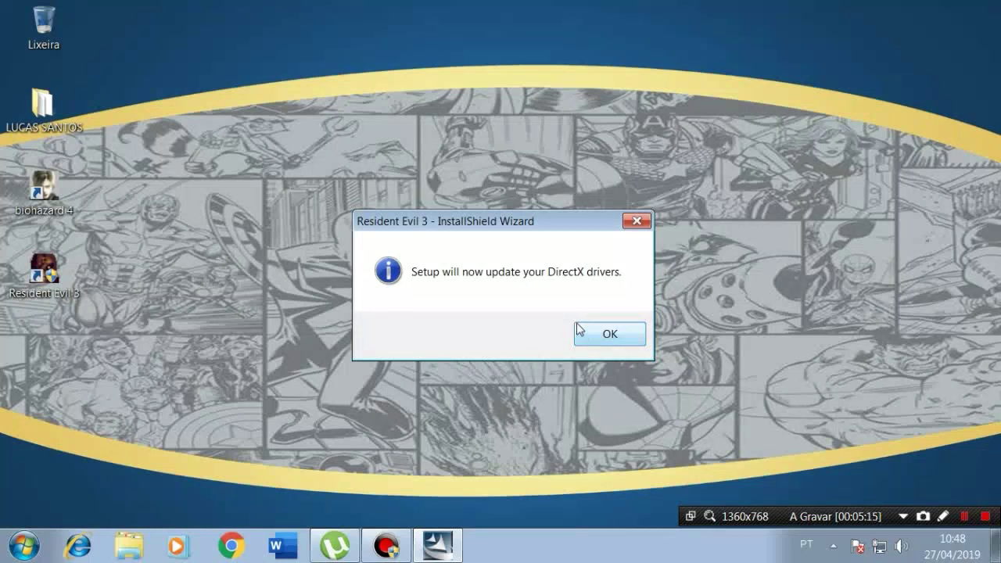
click(635, 339)
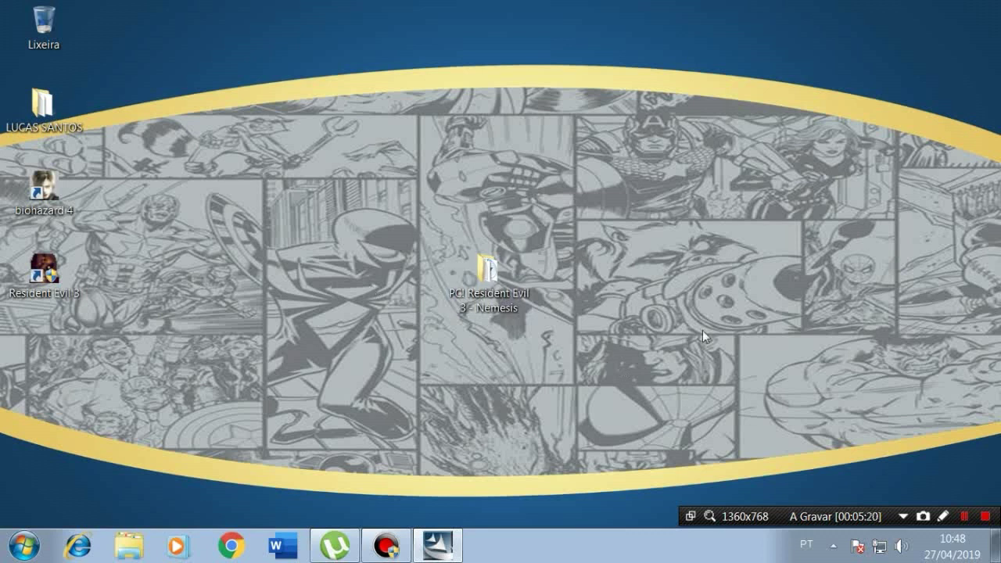
Move the installer folder to the desktop's upper-right corner and the Resident Evil 3 shortcut toward the desktop's middle.
drag(486, 270, 951, 54)
drag(16, 276, 379, 269)
Turn off running as administrator in the Resident Evil 3 shortcut's compatibility properties and apply the change.
right_click(400, 272)
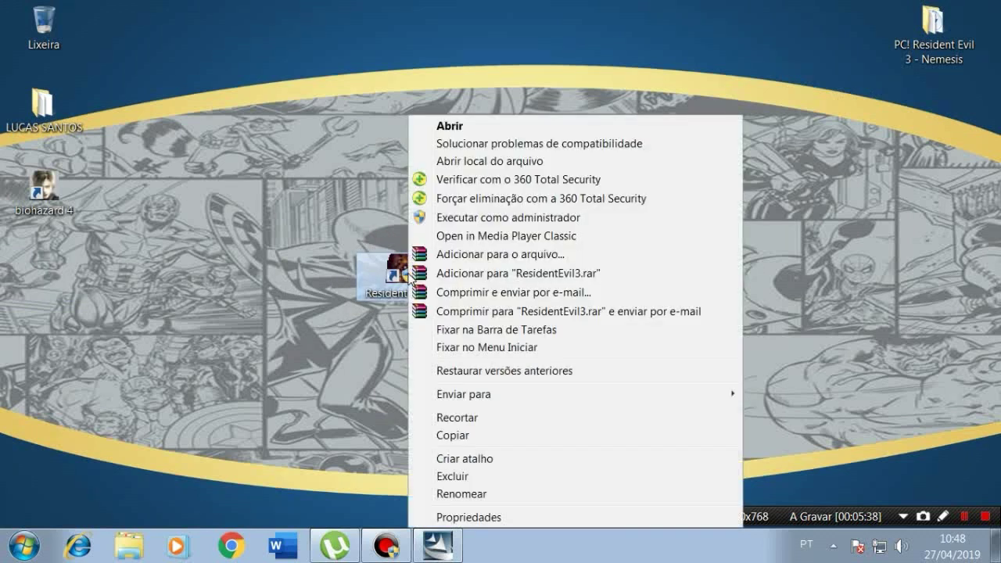
click(477, 513)
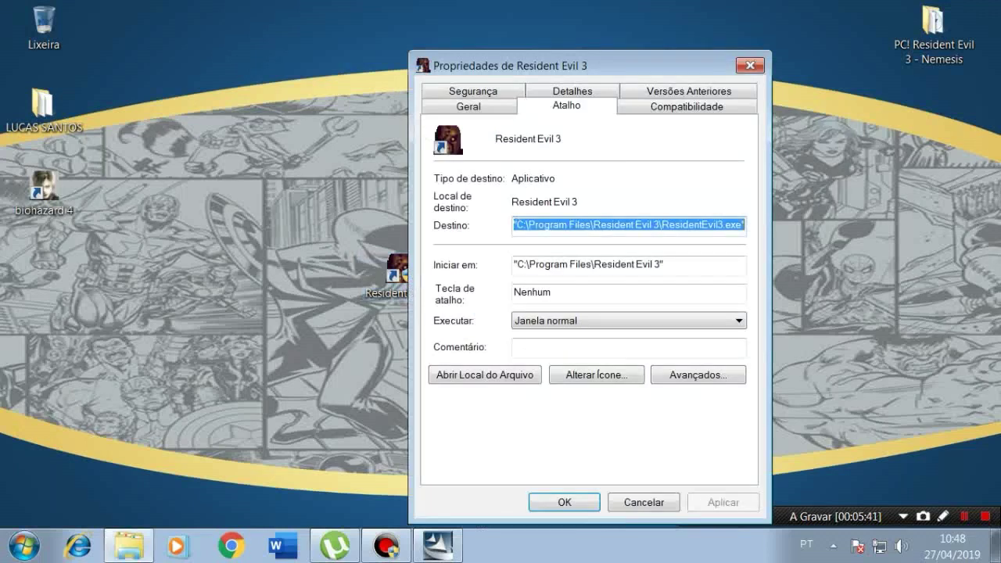
click(685, 105)
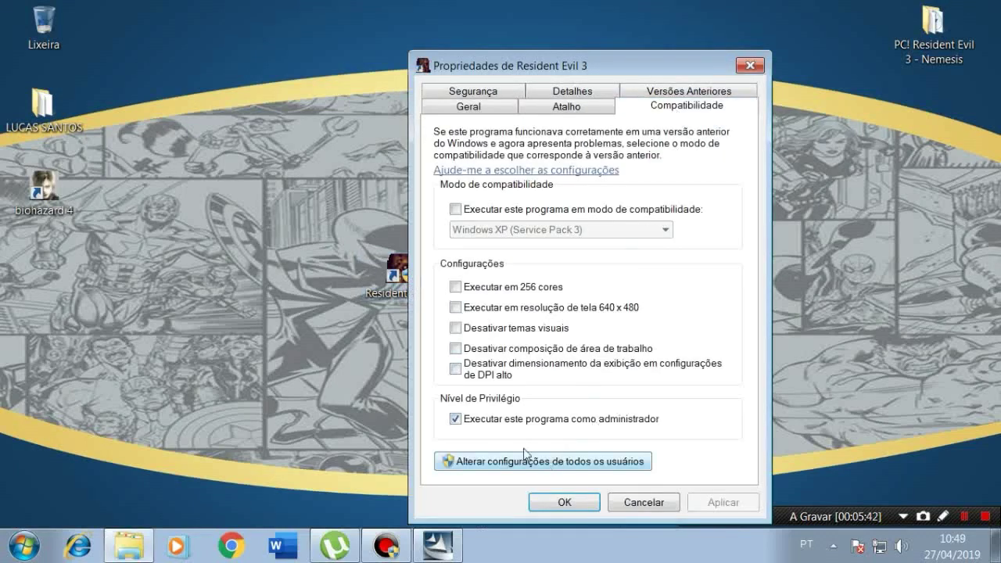
click(494, 420)
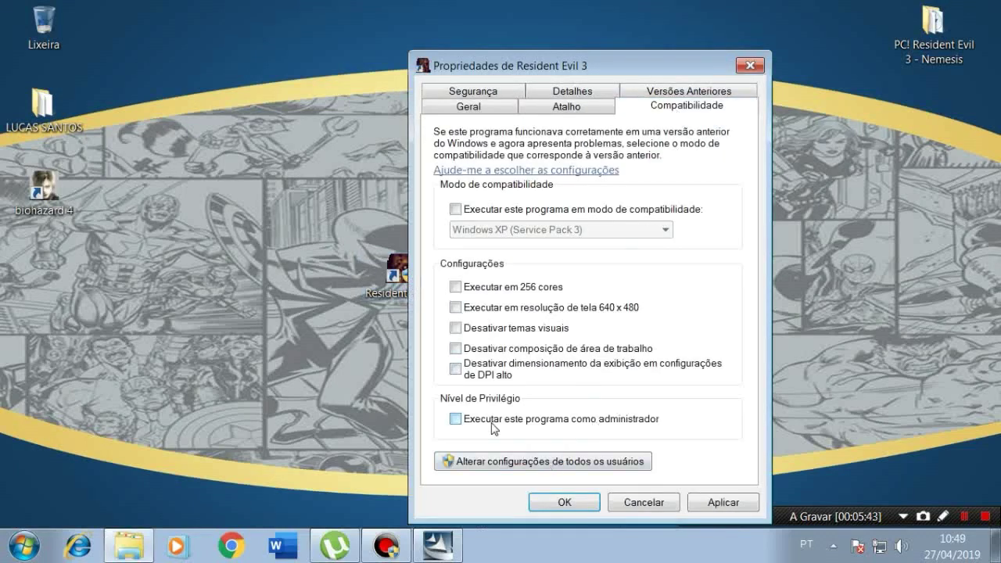
click(708, 501)
click(588, 507)
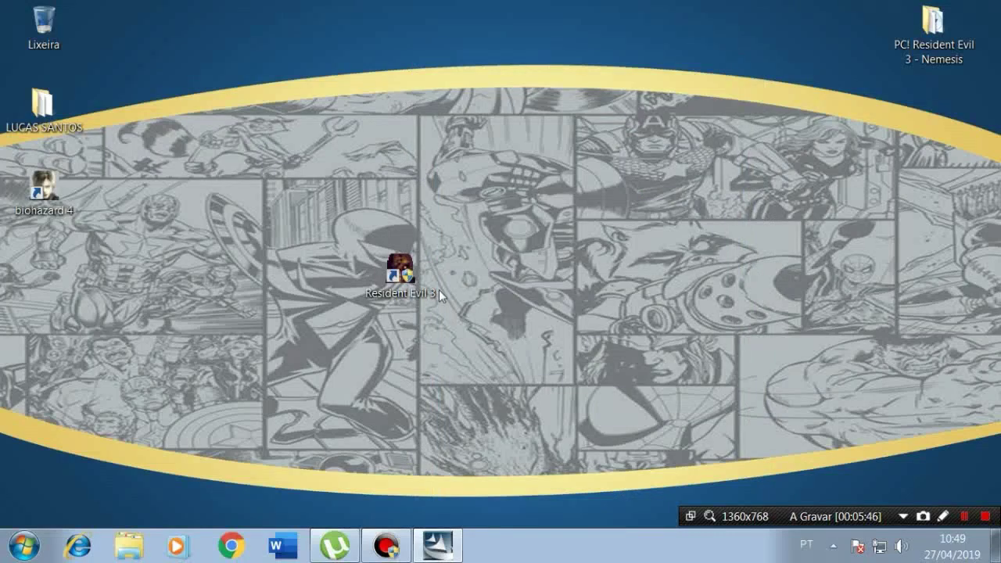
Launch Resident Evil 3 from its desktop shortcut.
click(412, 275)
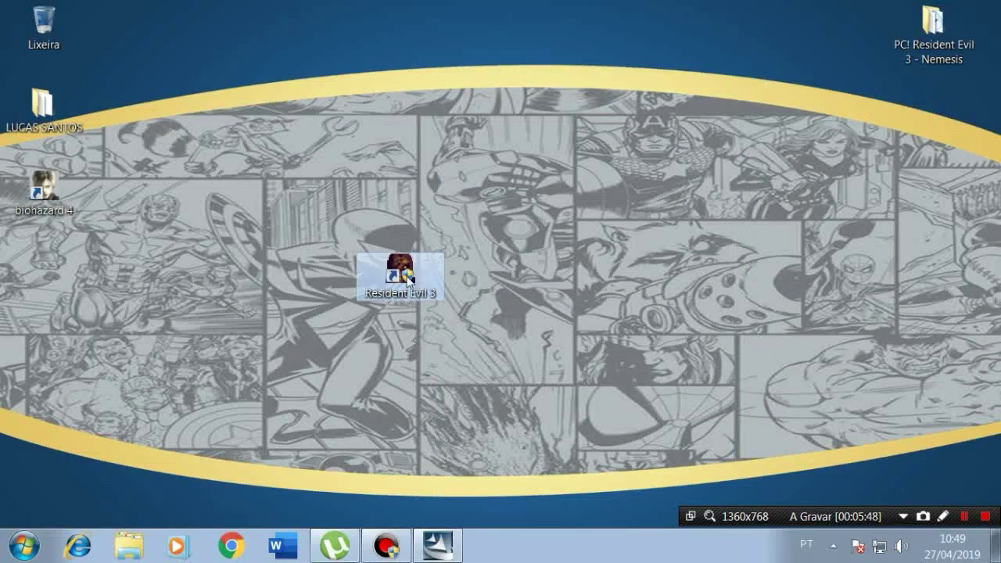
double_click(410, 282)
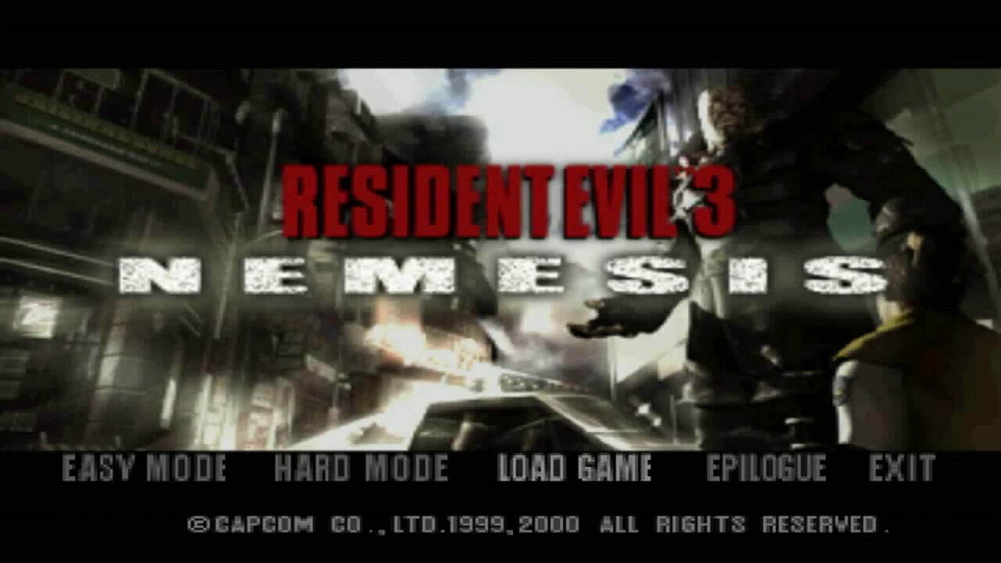
Look through the game modes and other options on the Resident Evil 3 title screen.
key(Left)
key(Right)
key(Left)
key(Right)
key(Right)
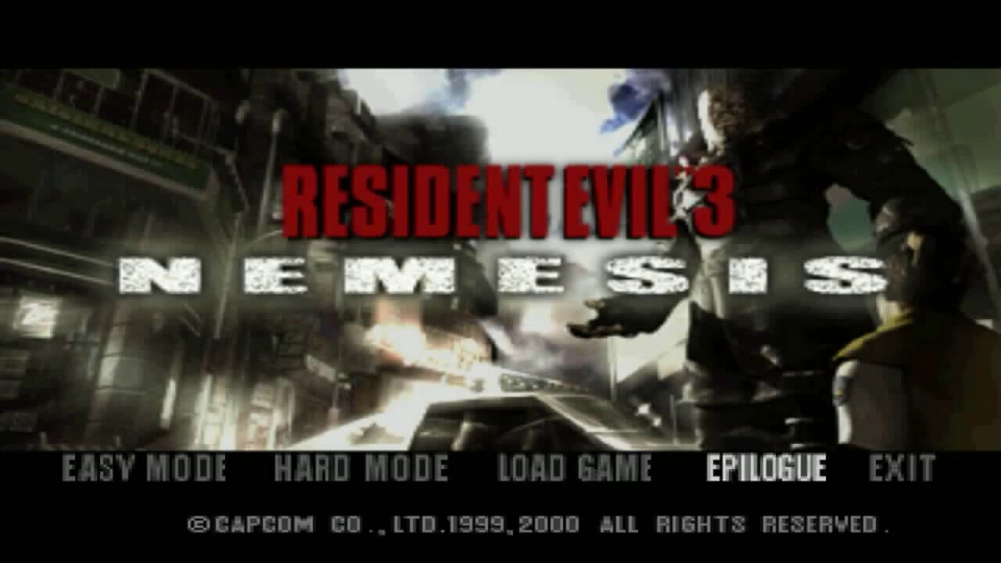
key(Right)
key(Left)
key(Left)
key(Left)
key(Left)
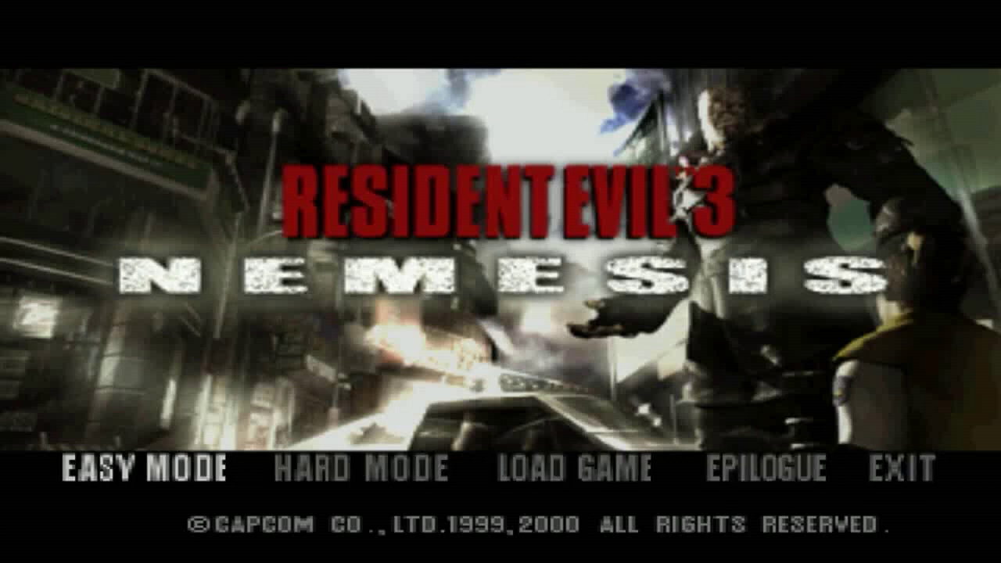
key(Right)
key(Left)
key(Right)
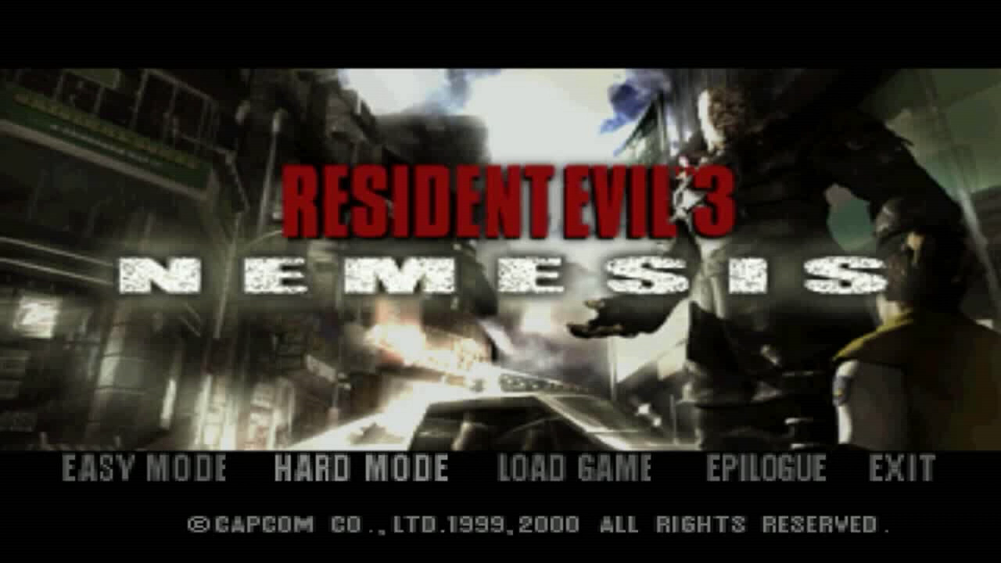
Start a new Easy Mode game with the Special 1 costume and leave the inventory screen to return to gameplay.
key(Left)
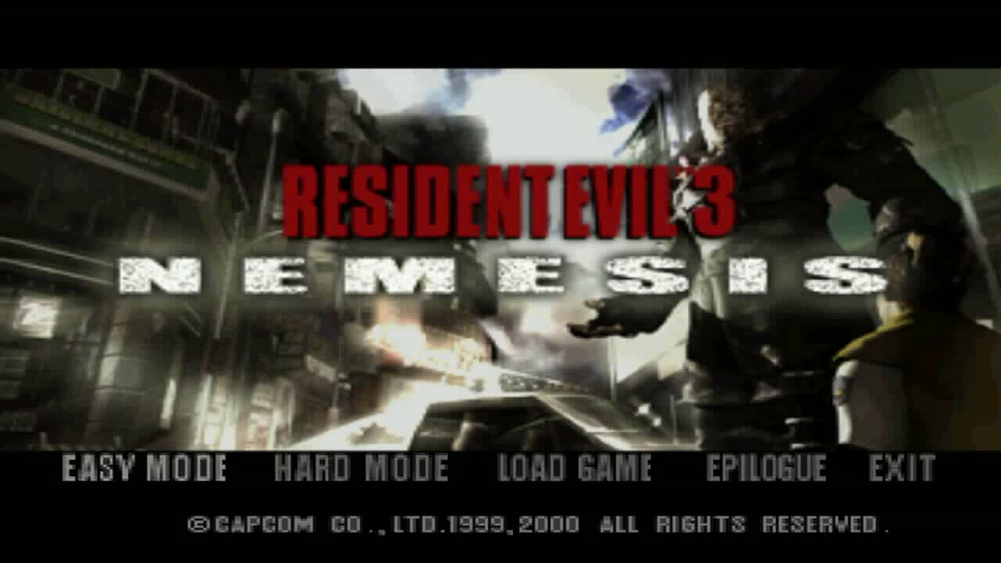
key(Return)
key(Right)
key(Left)
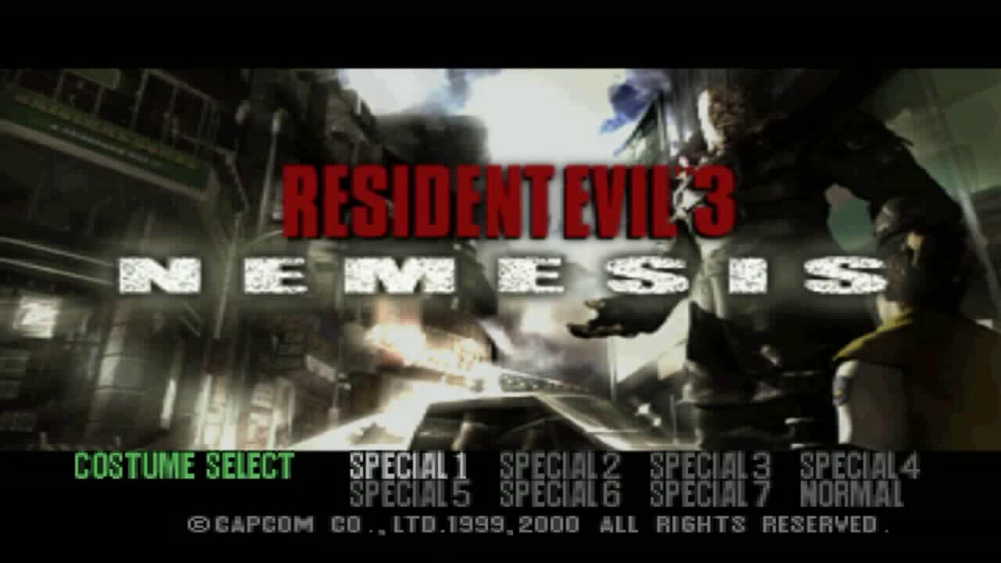
key(Return)
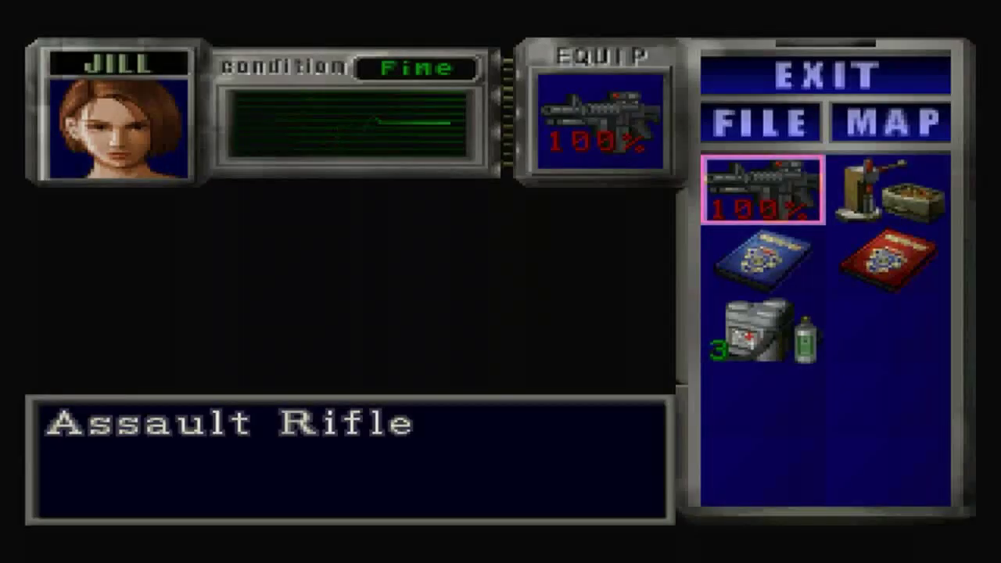
key(Escape)
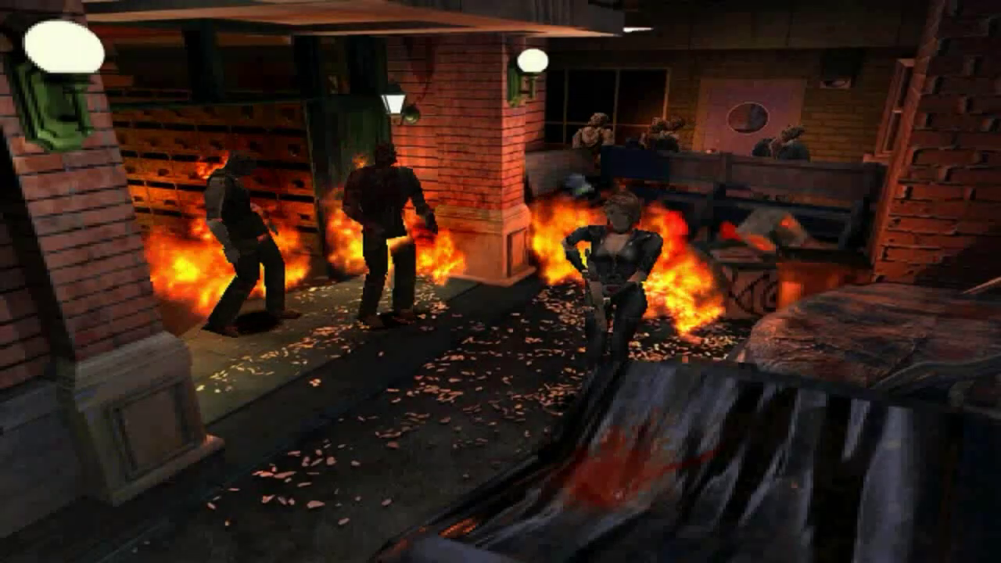